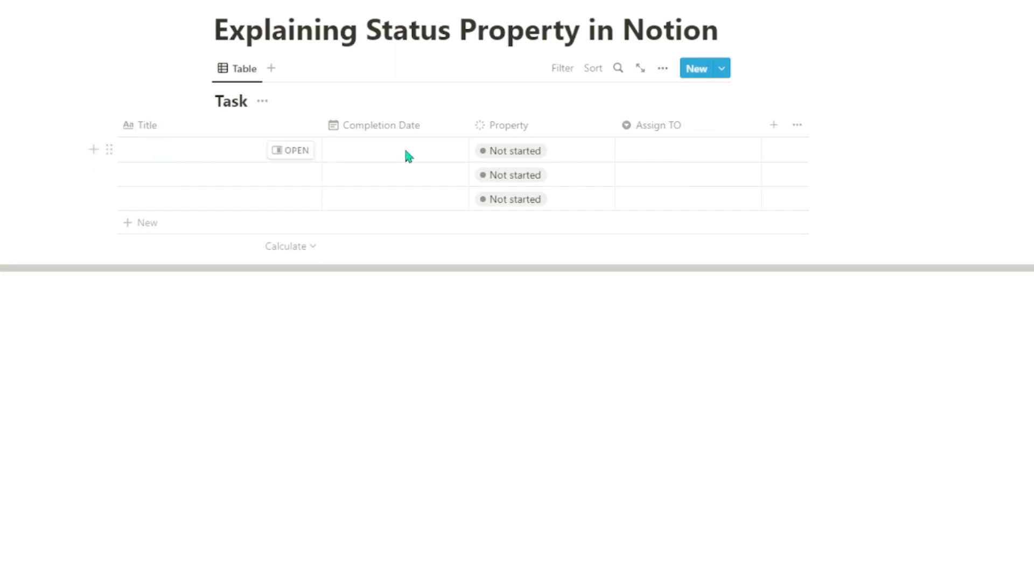
Rename the status column called Property to "Status".
click(535, 131)
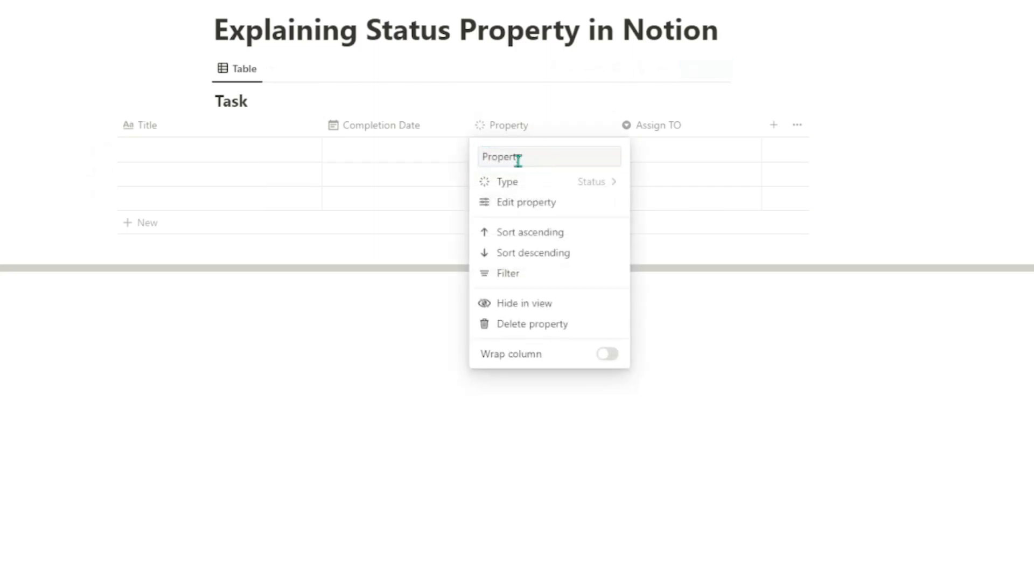
double_click(512, 156)
text(Status)
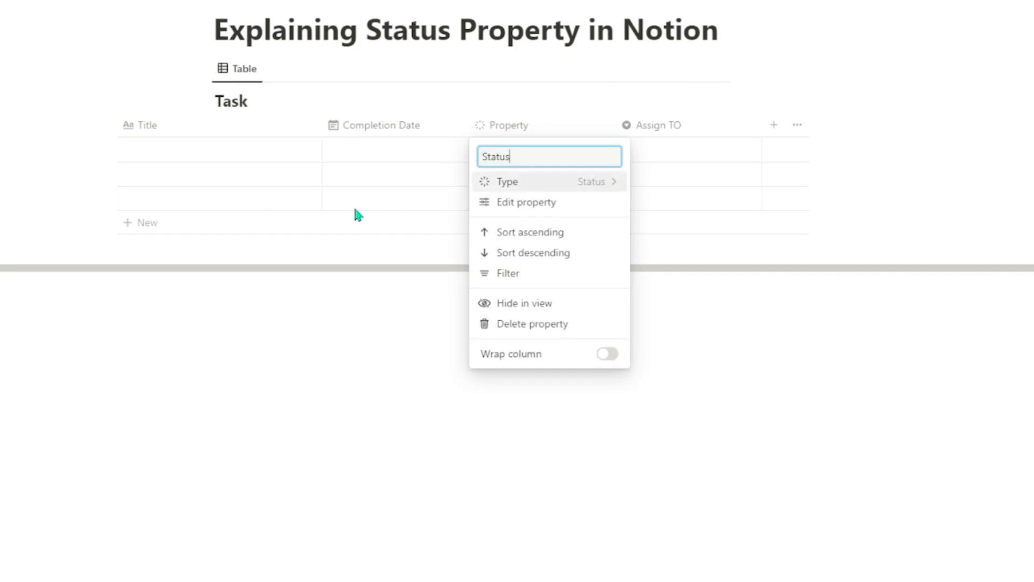
click(350, 237)
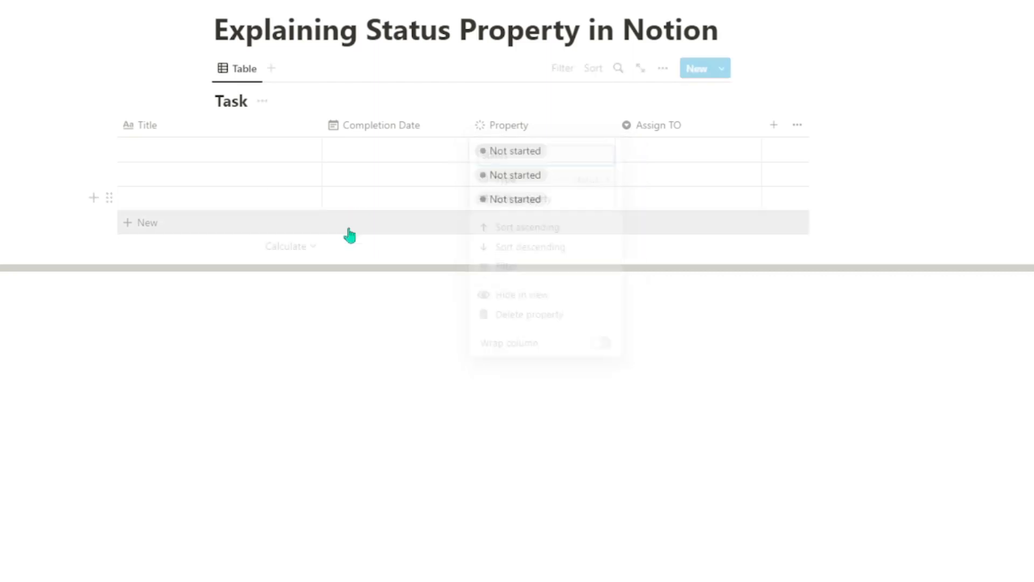
Title the first two rows of the Task table "Web design" and "Database Desgin".
click(223, 151)
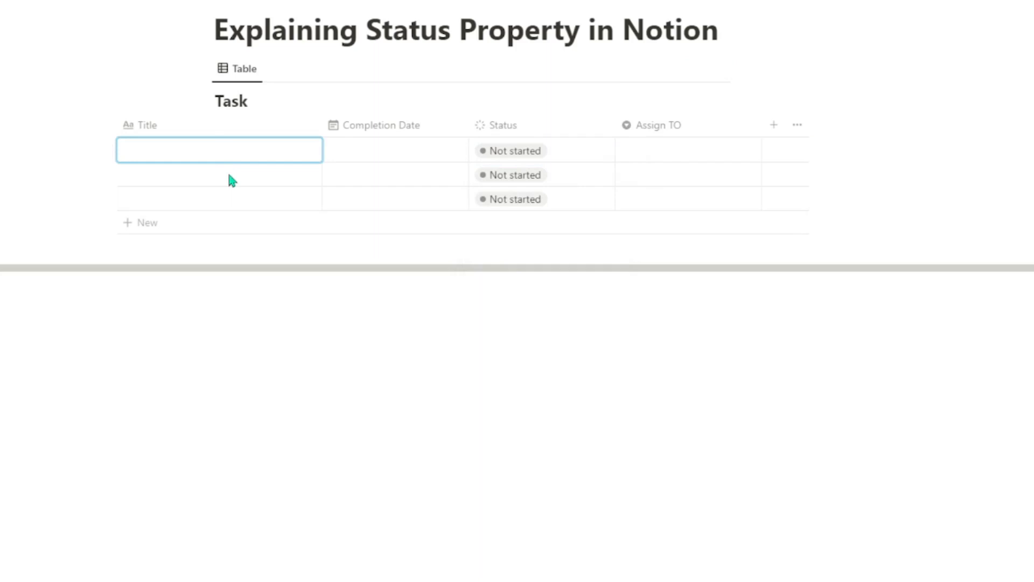
text(Web design)
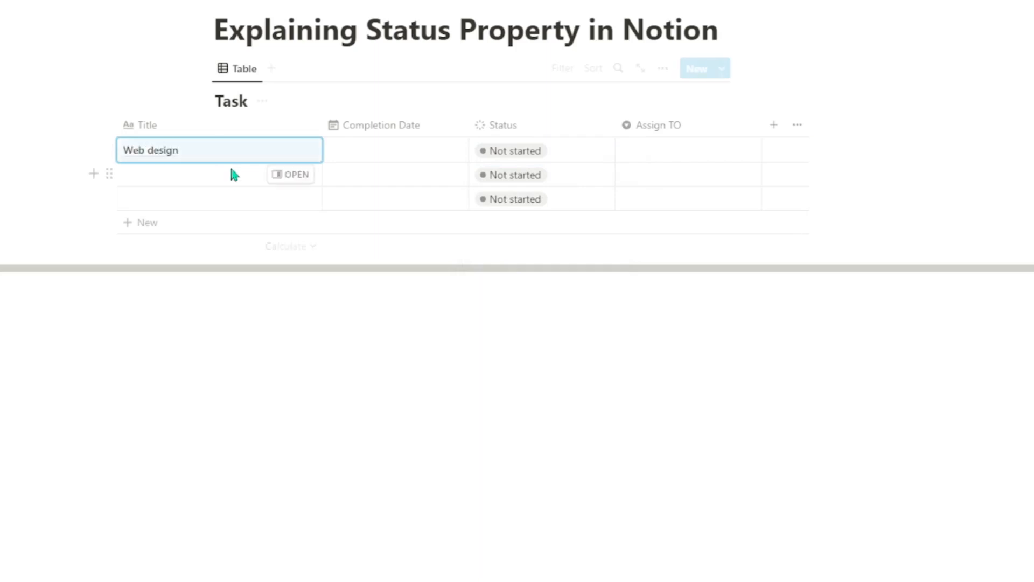
click(231, 170)
text(Database S)
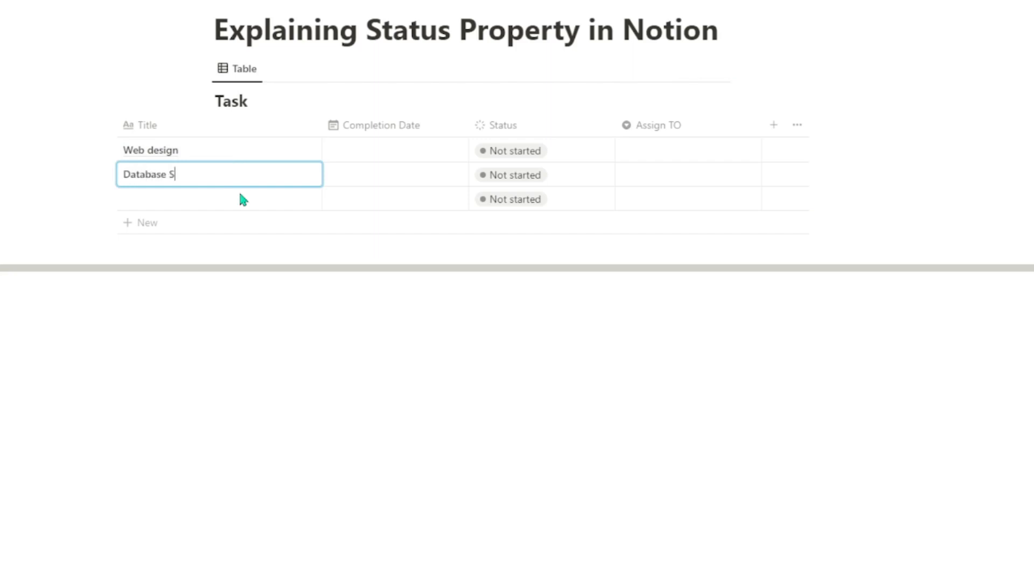
key(BackSpace)
text(Desgin)
key(Escape)
Set the completion date to August 25, 2022 for Web design and August 31, 2022 for Database Desgin.
click(366, 147)
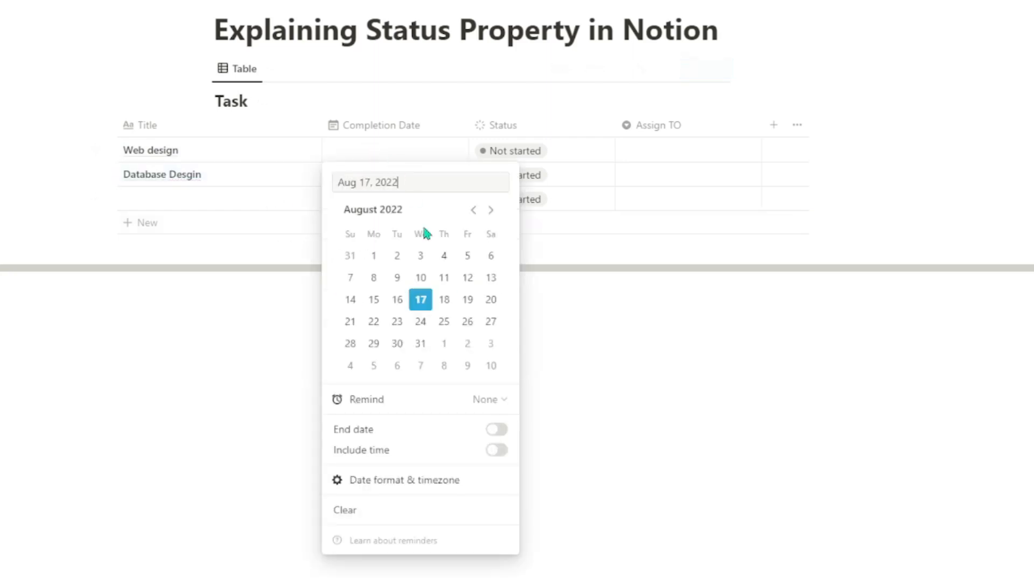
click(450, 324)
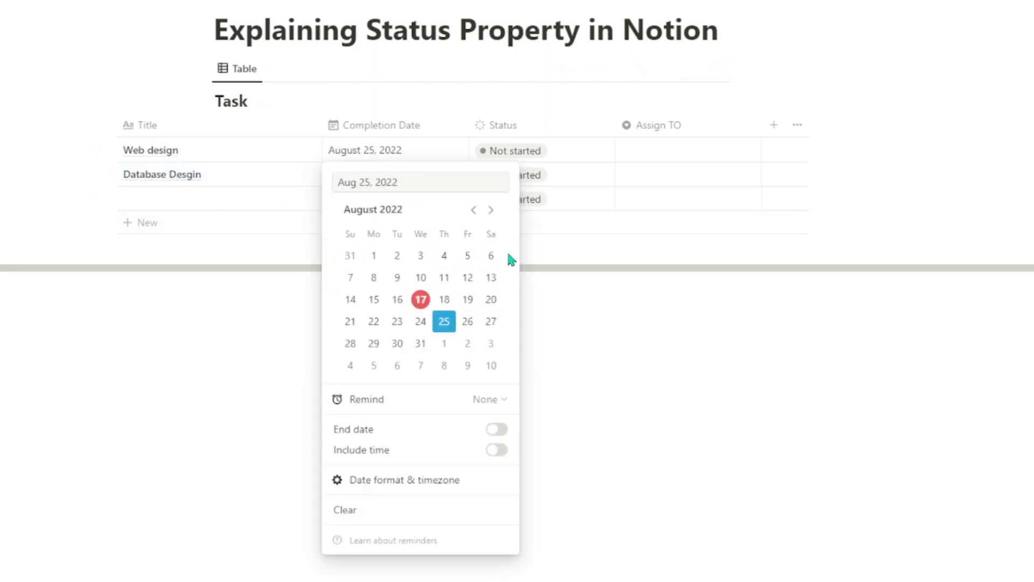
click(576, 267)
click(421, 186)
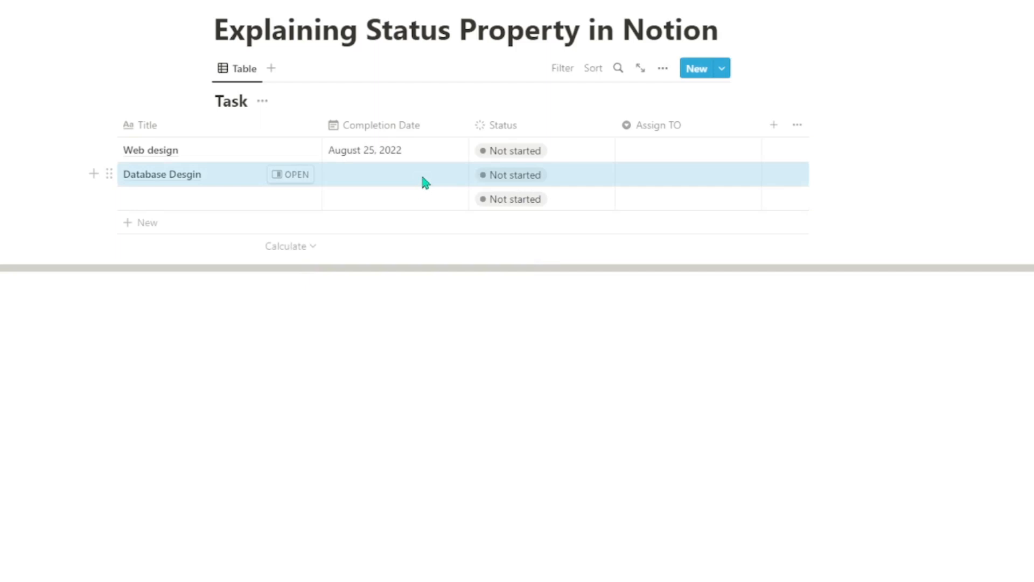
click(424, 183)
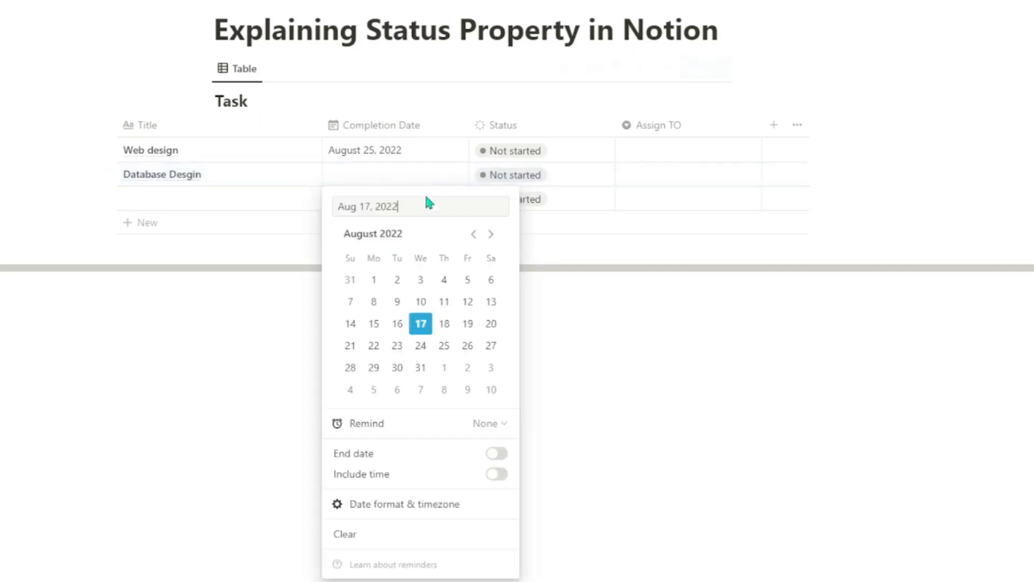
click(421, 367)
click(595, 240)
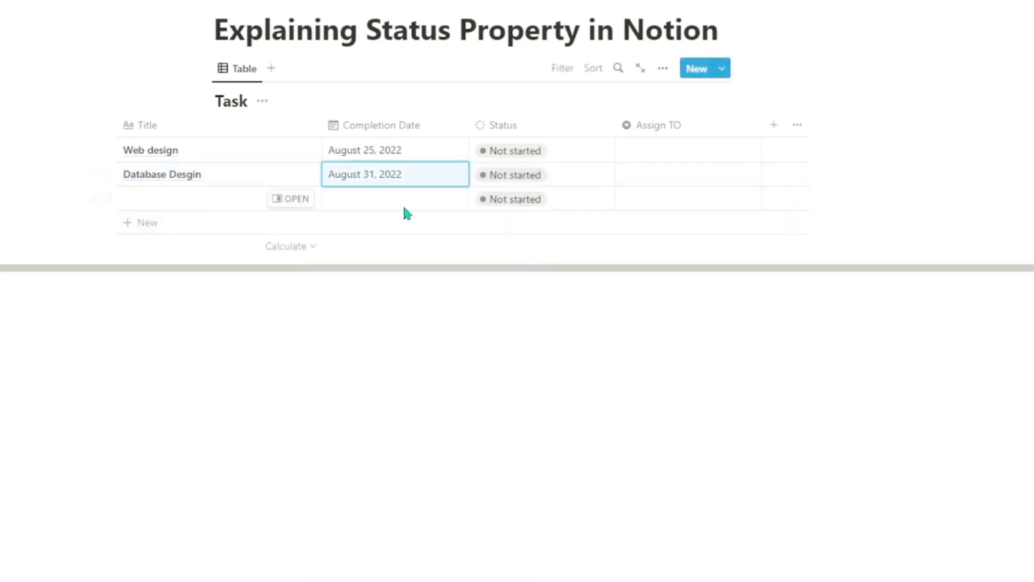
Delete the empty third row from the Task table.
click(108, 198)
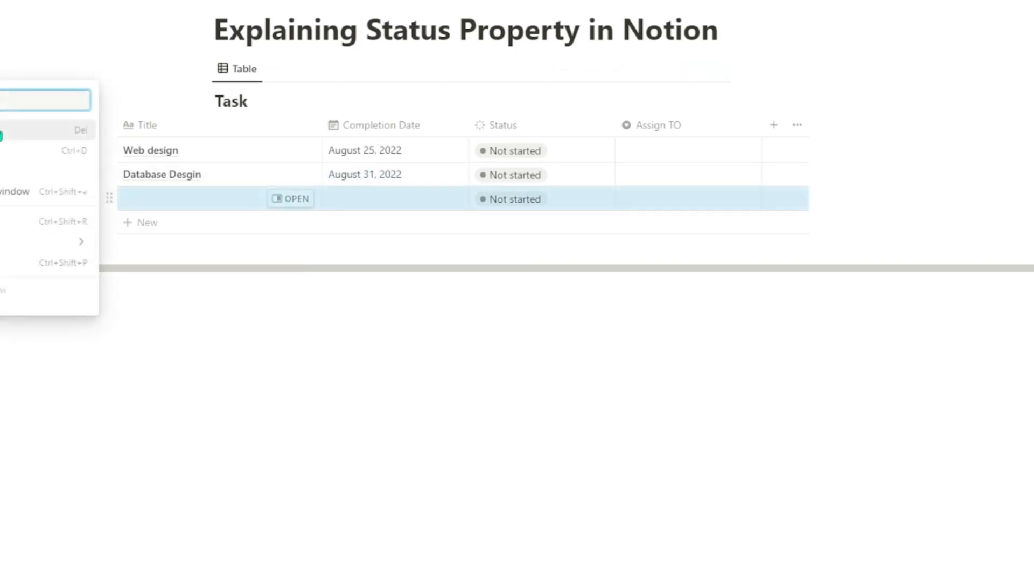
click(2, 130)
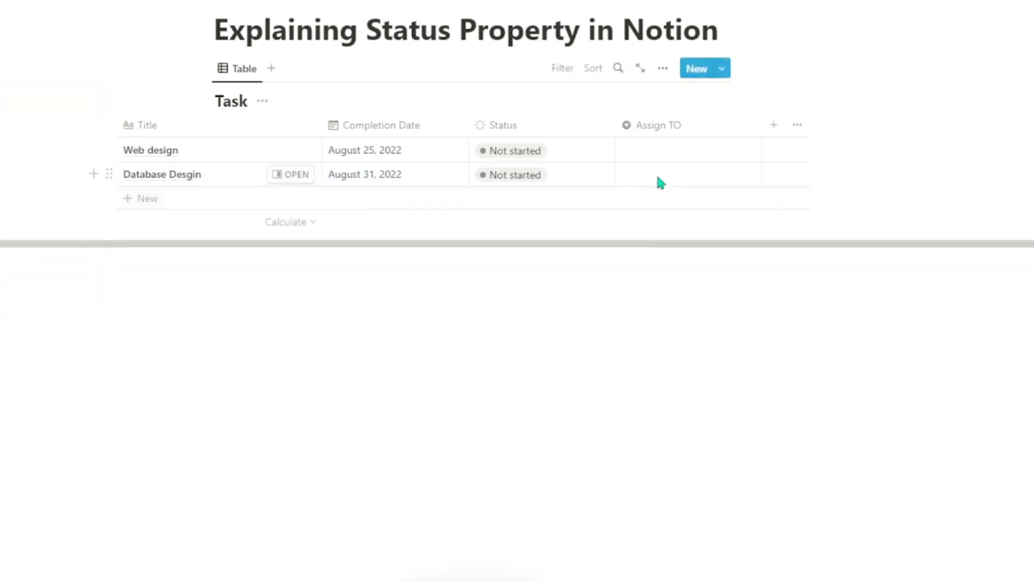
Assign each of the two tasks to a different person by creating a new Assign TO option with the person's name.
click(672, 149)
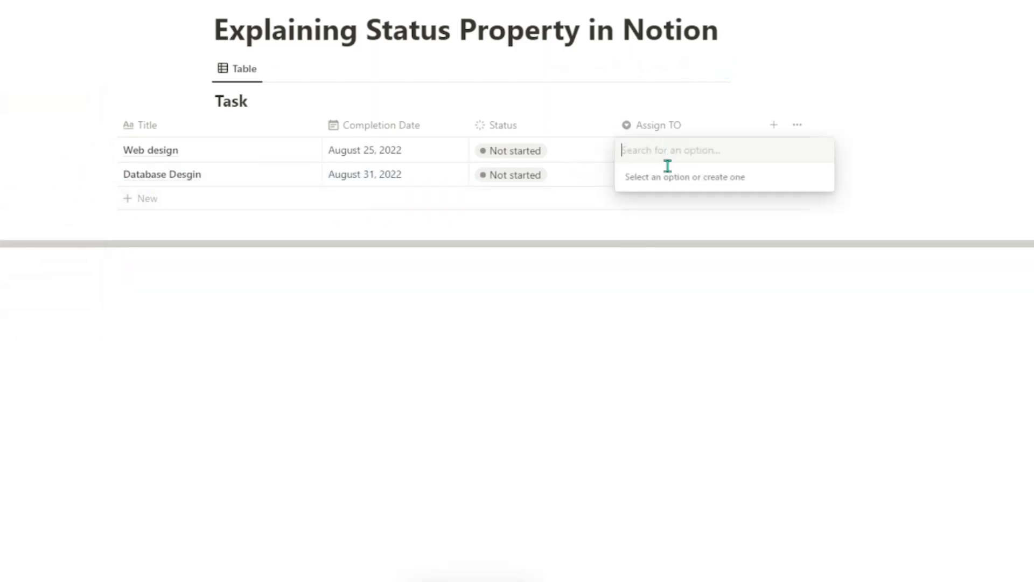
text(Sam)
click(649, 207)
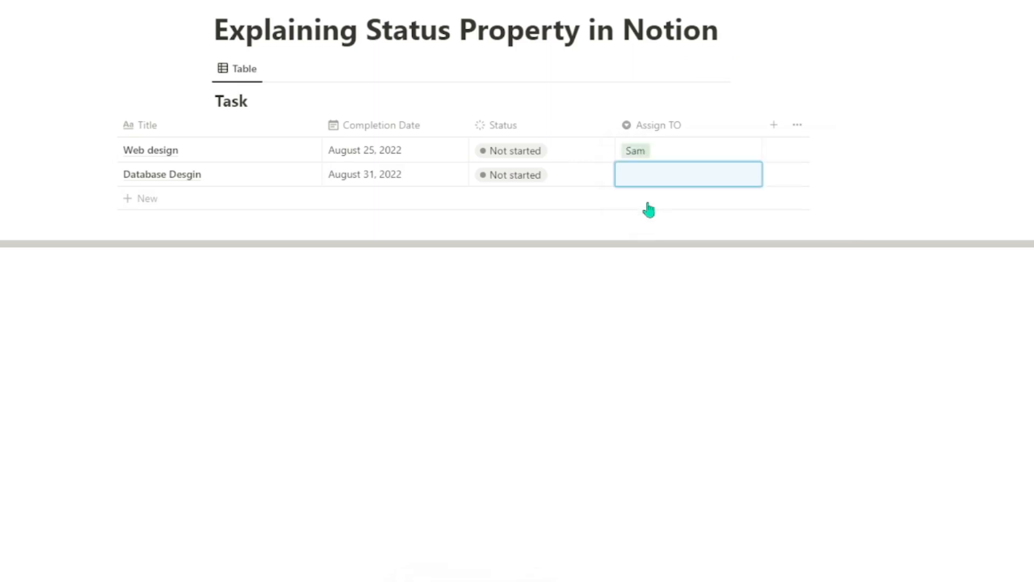
click(666, 173)
text(A)
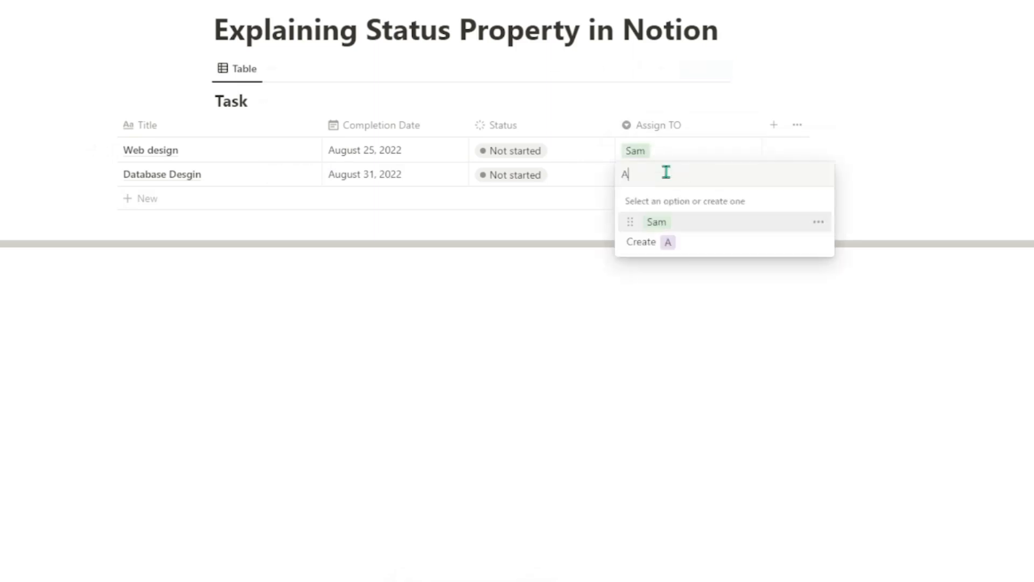
text(lla)
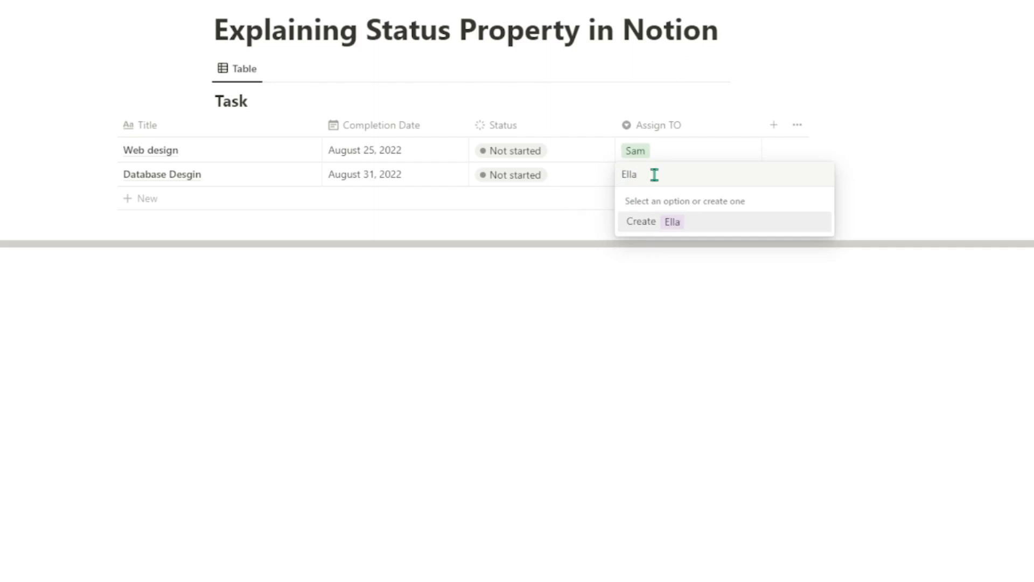
key(Return)
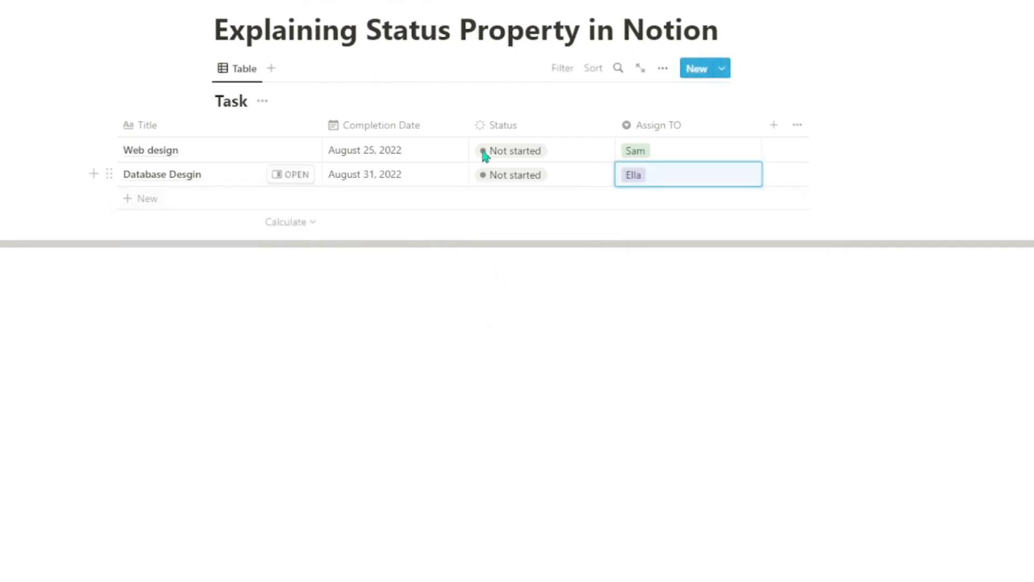
Set the status of Web design to In progress and of Database Desgin to Done.
click(526, 156)
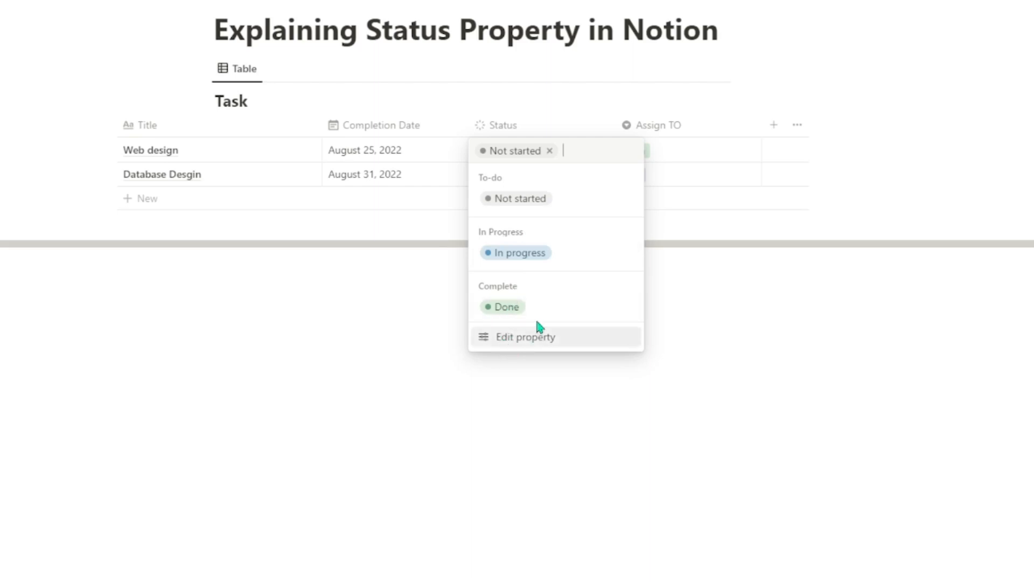
click(563, 266)
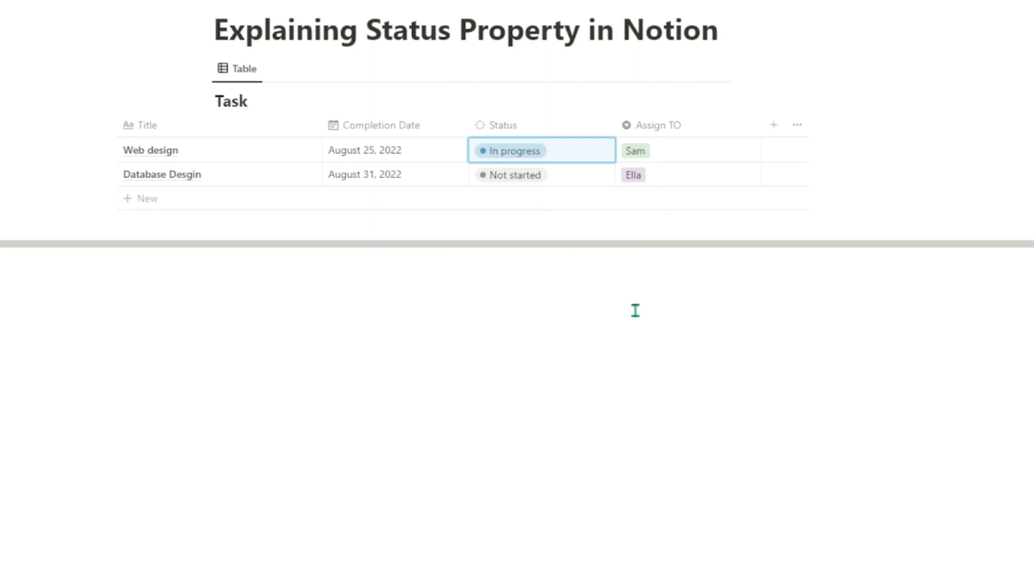
click(506, 178)
click(503, 331)
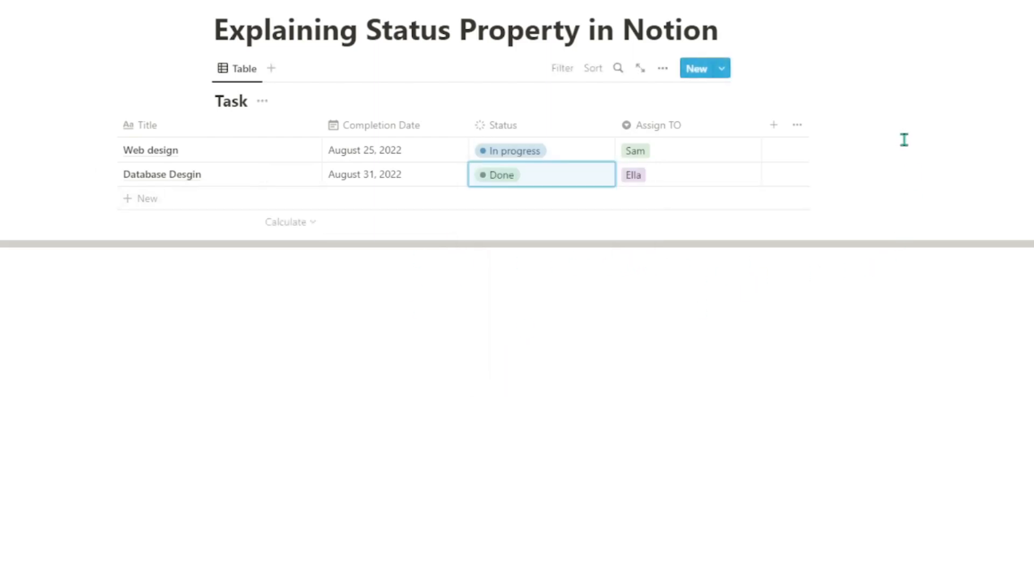
Add a "Review" option to the To-do group of the Status property and close the property editor.
click(568, 155)
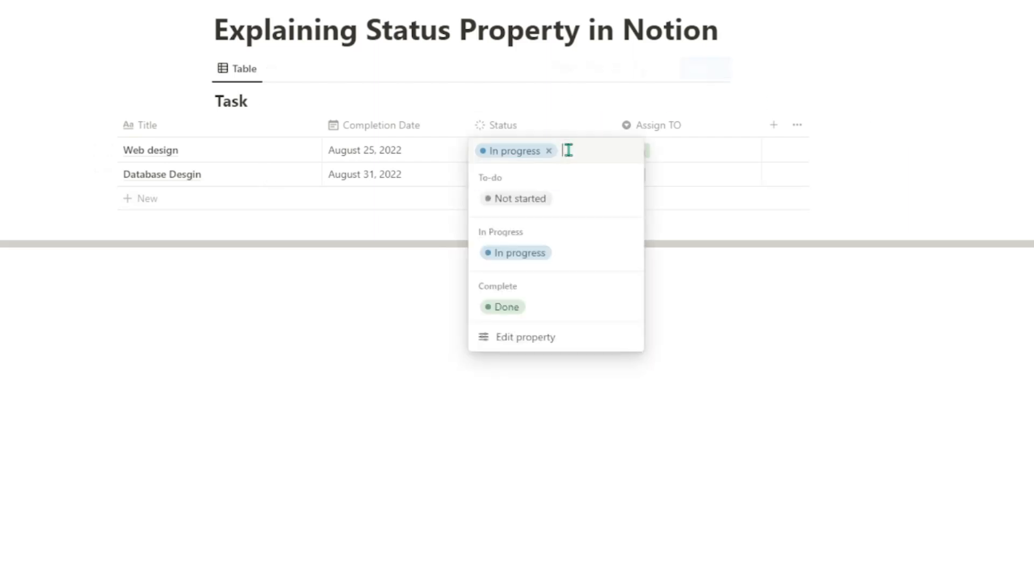
click(500, 344)
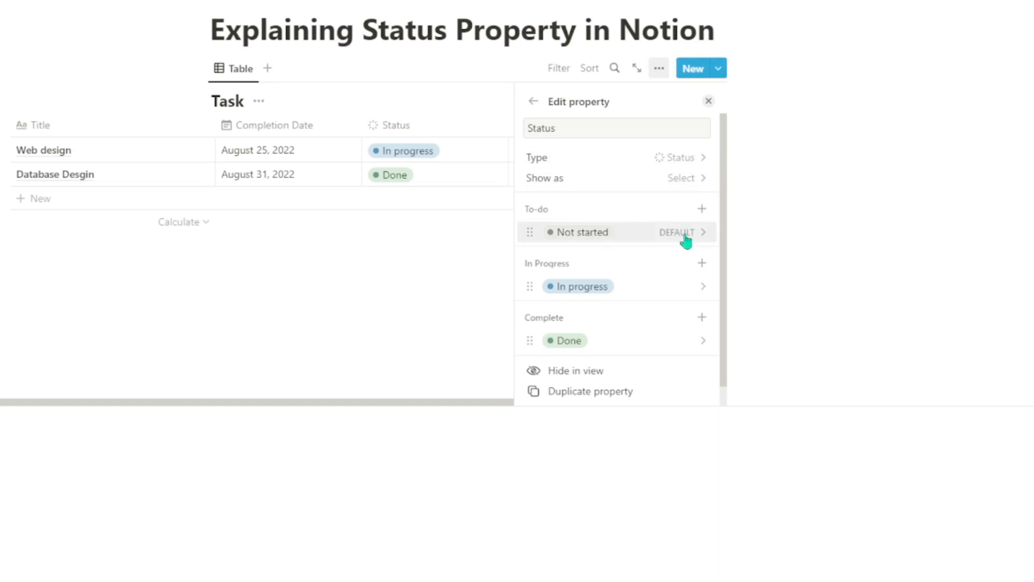
click(702, 210)
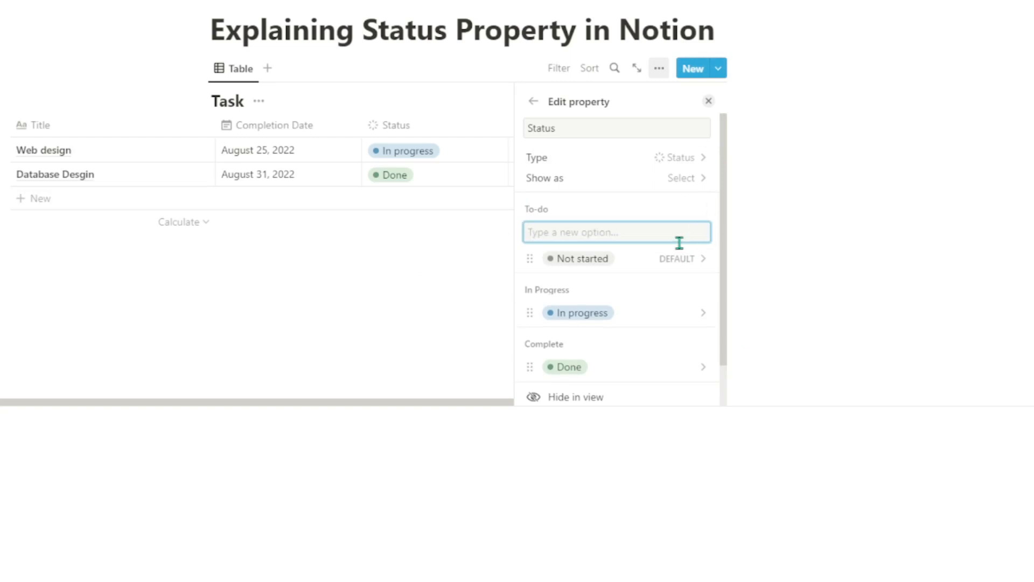
text(Review)
key(Return)
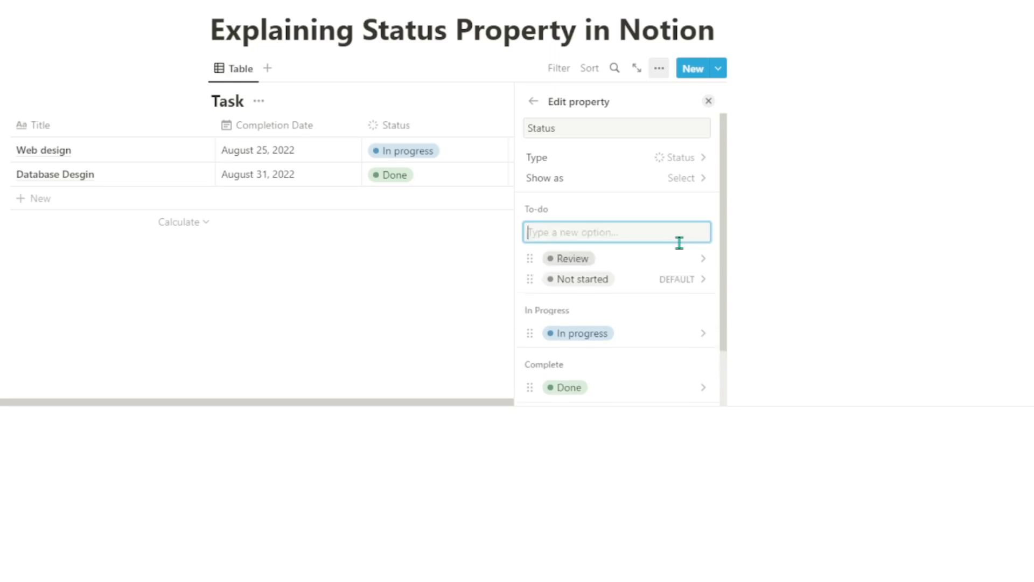
click(479, 380)
Set the Web design task's status to Review, and change it to Not started.
click(500, 145)
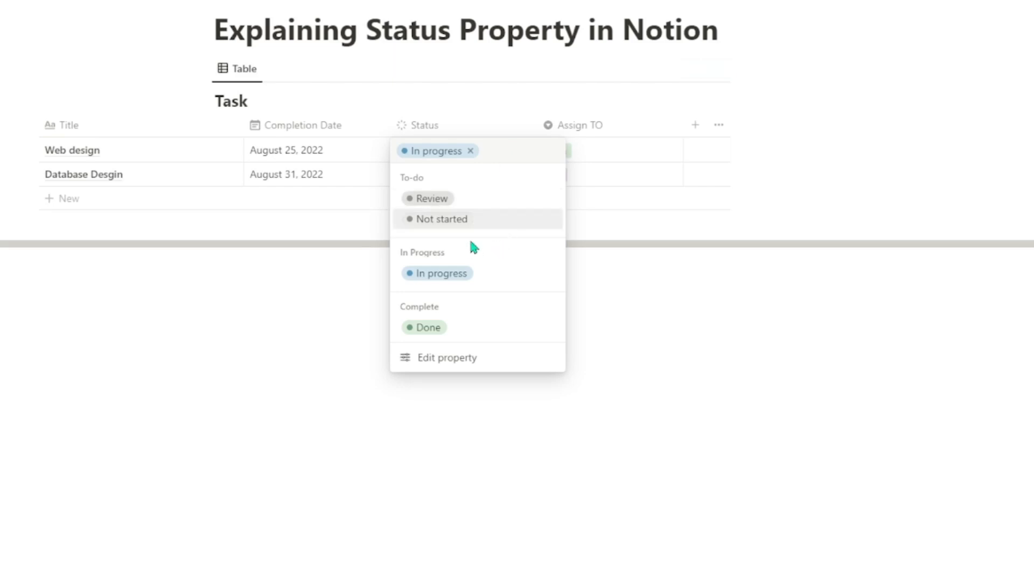
click(466, 207)
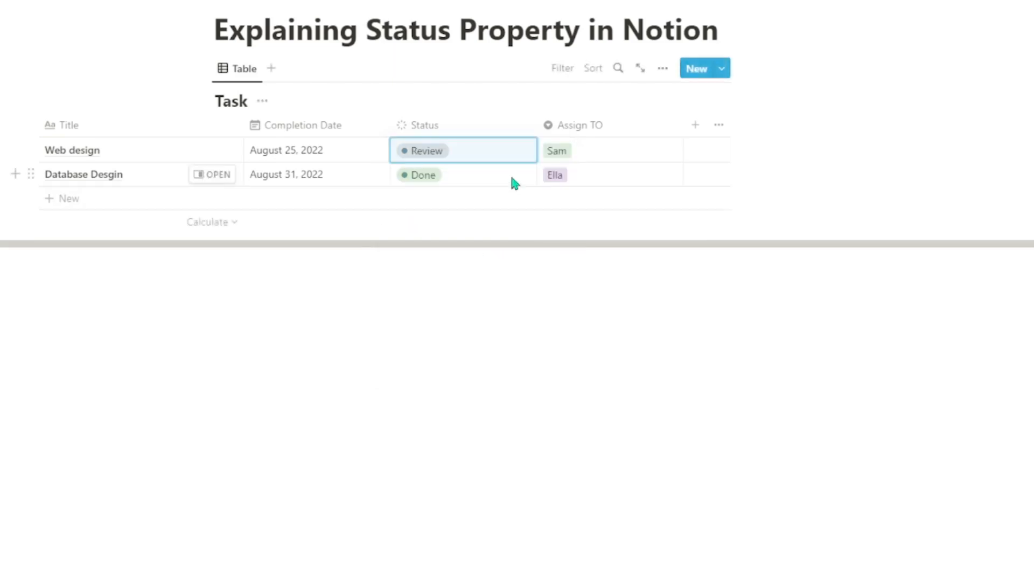
click(501, 156)
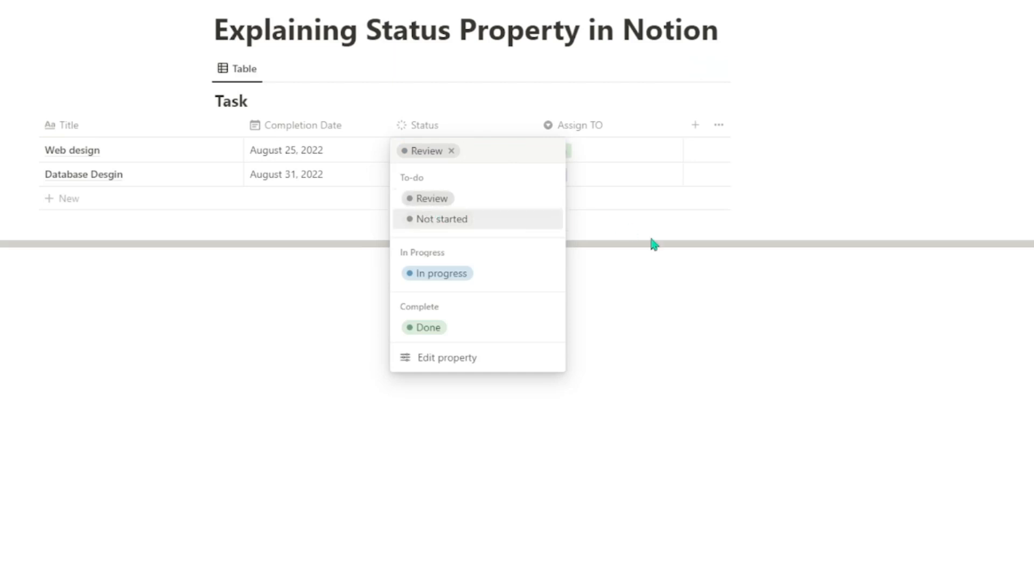
click(491, 220)
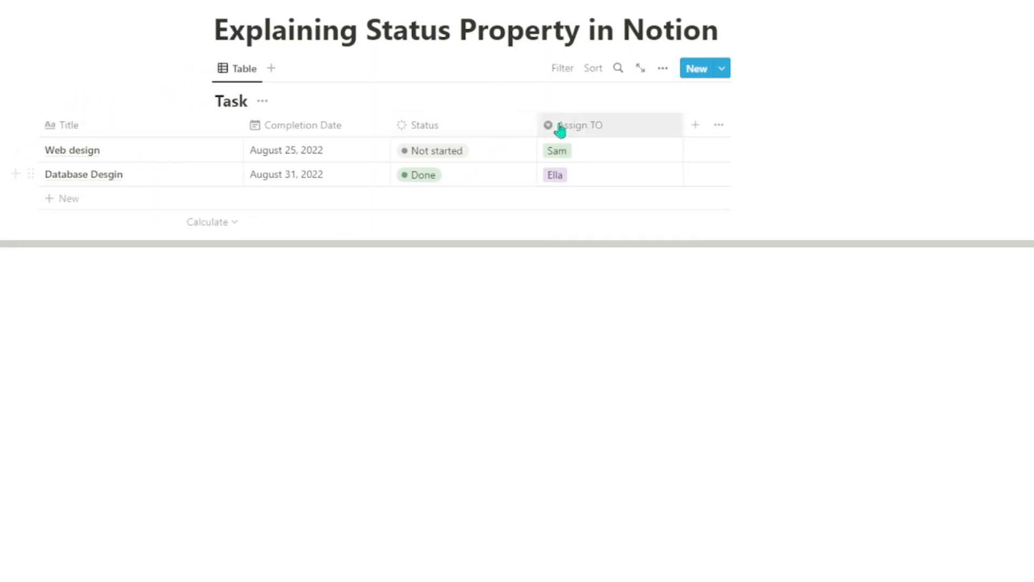
Add a Status filter to the Task table and try the Complete and In Progress groups, leaving no group selected.
click(561, 76)
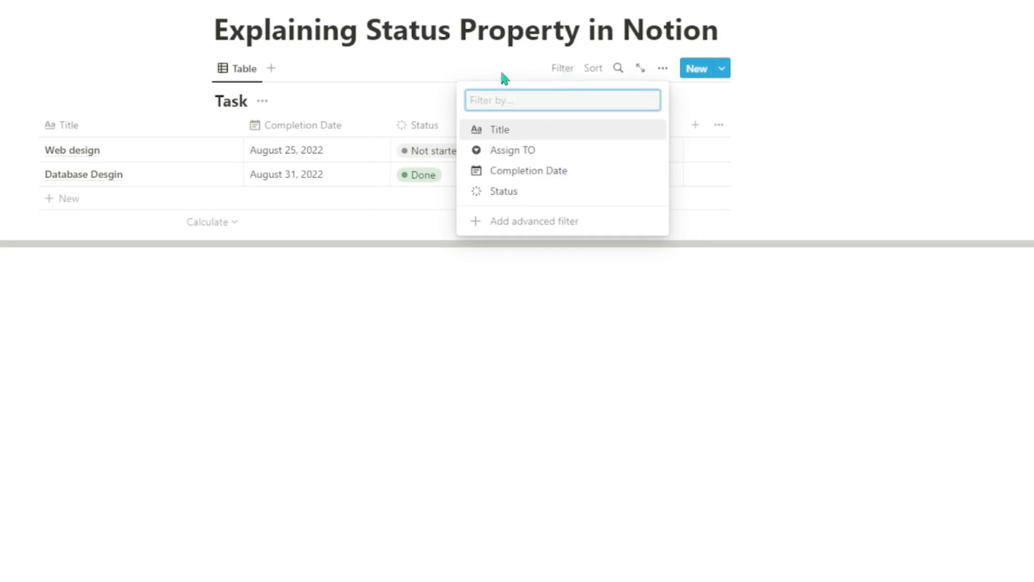
click(516, 191)
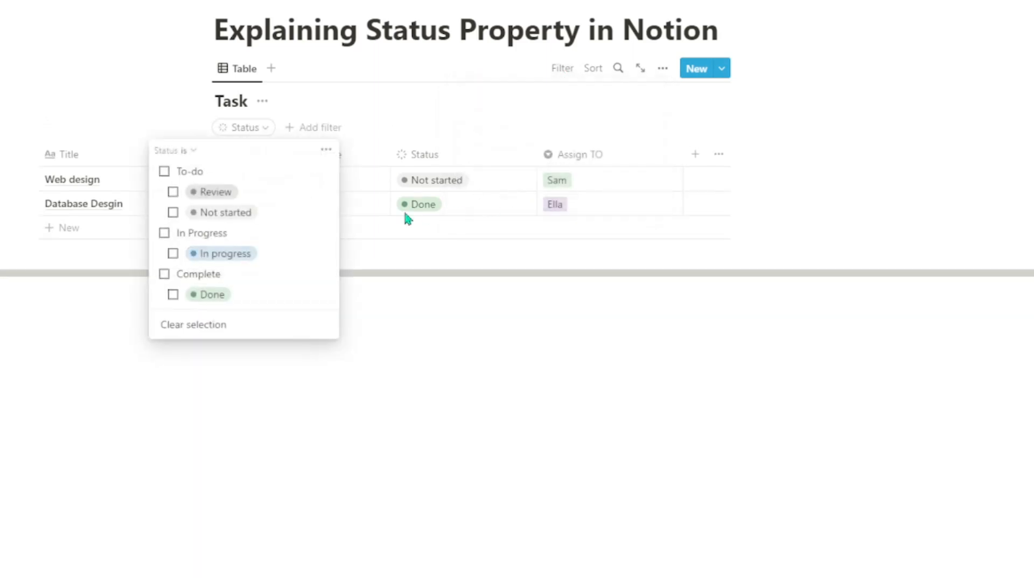
click(165, 274)
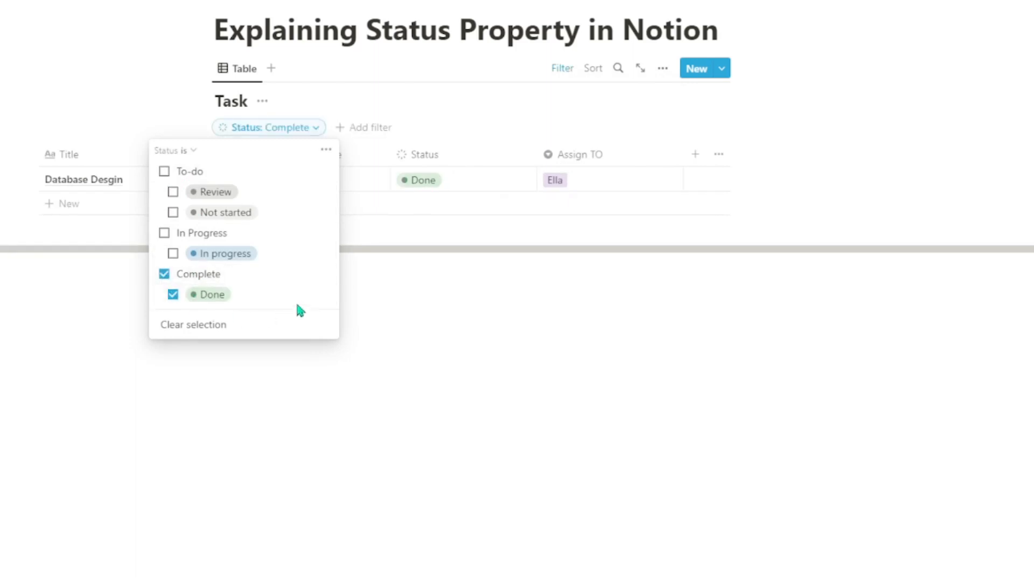
click(164, 274)
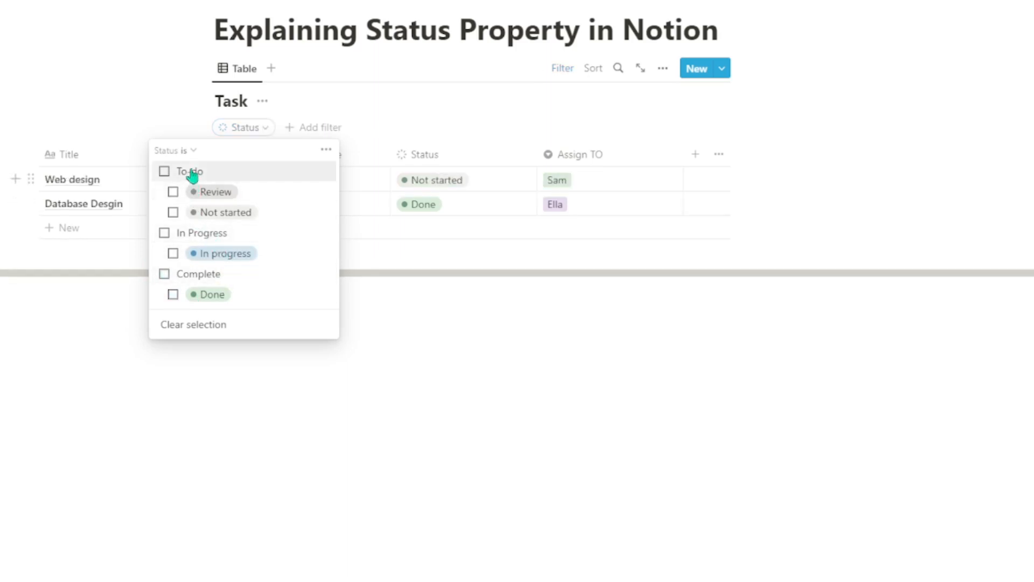
click(197, 232)
click(197, 232)
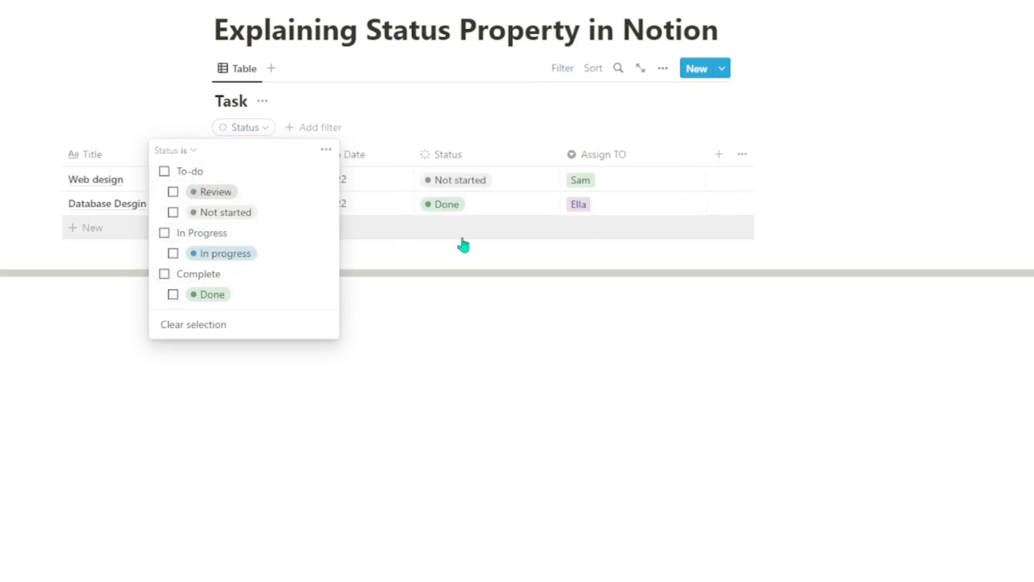
click(601, 102)
Sort the Task table by Status, try the Descending order, and set it back to Ascending.
click(593, 67)
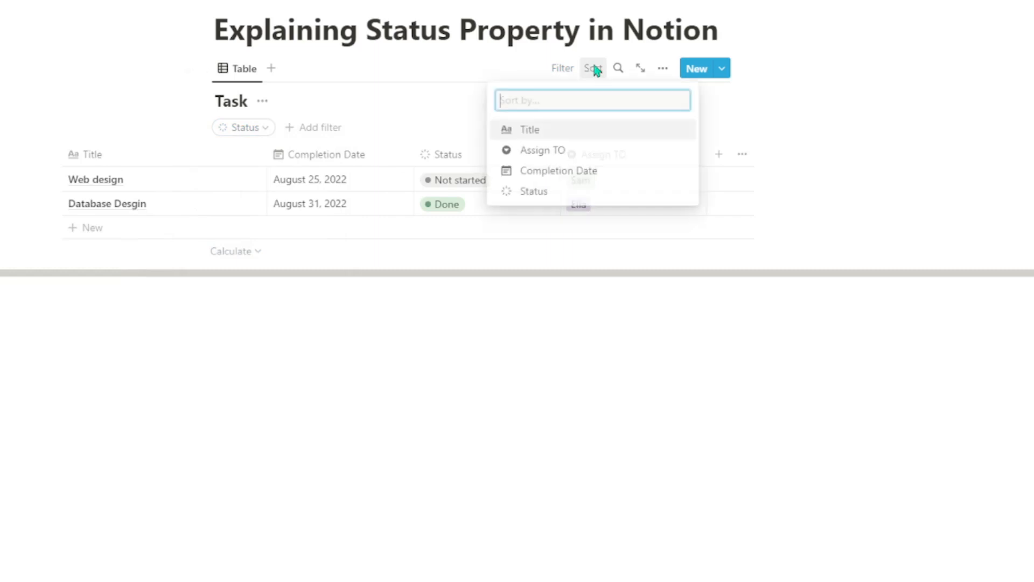
click(592, 194)
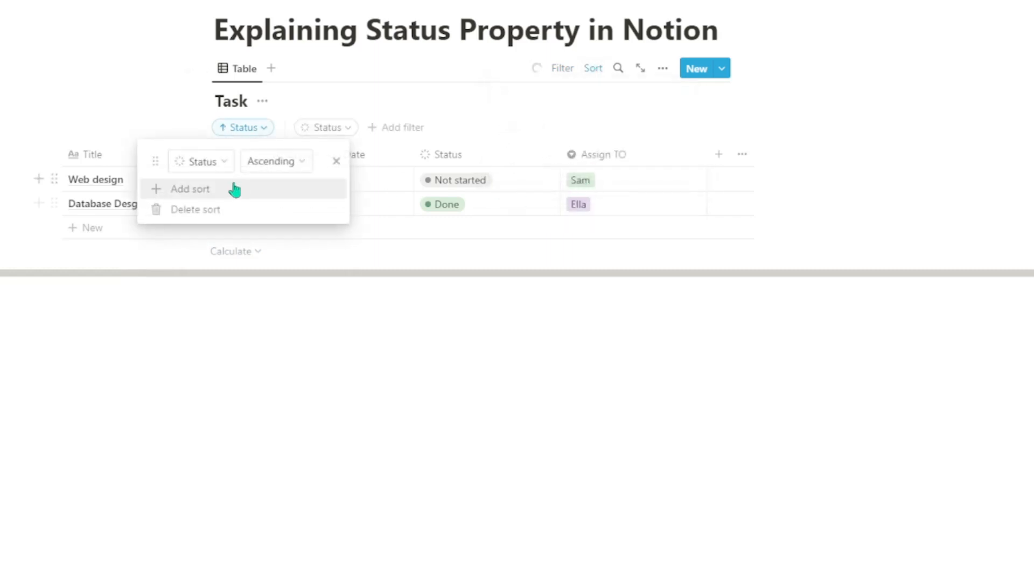
click(273, 162)
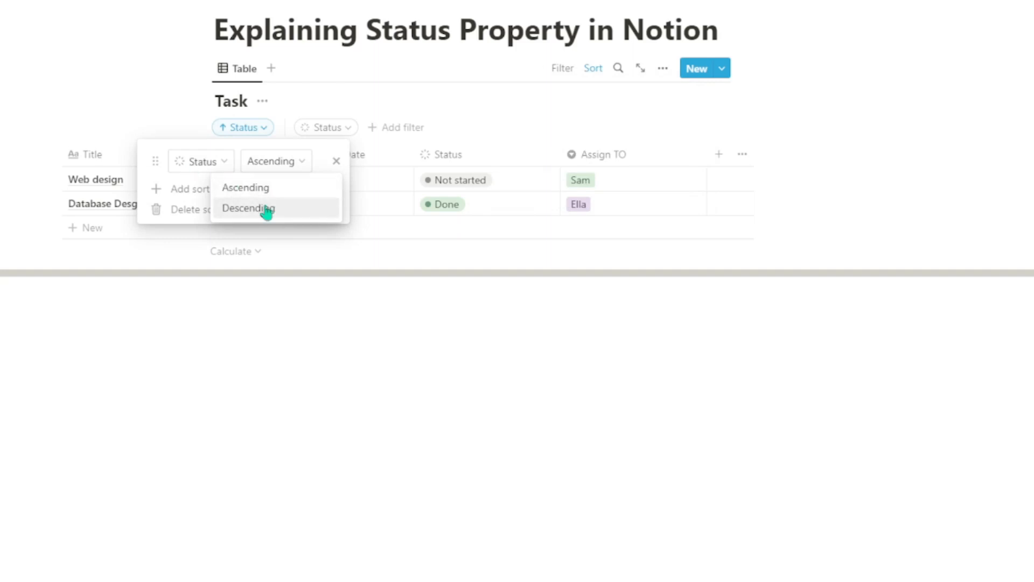
click(266, 209)
click(279, 165)
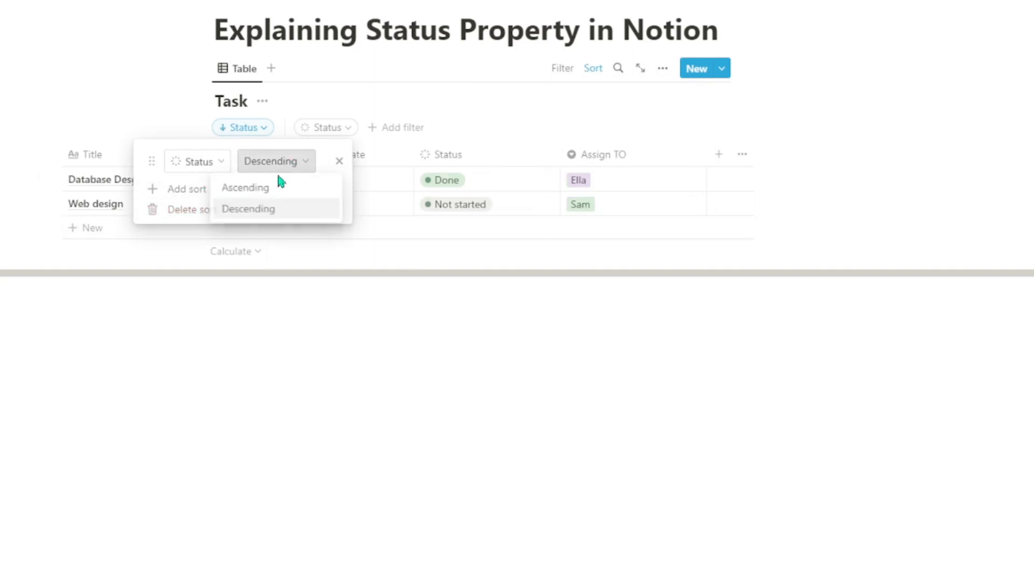
click(272, 189)
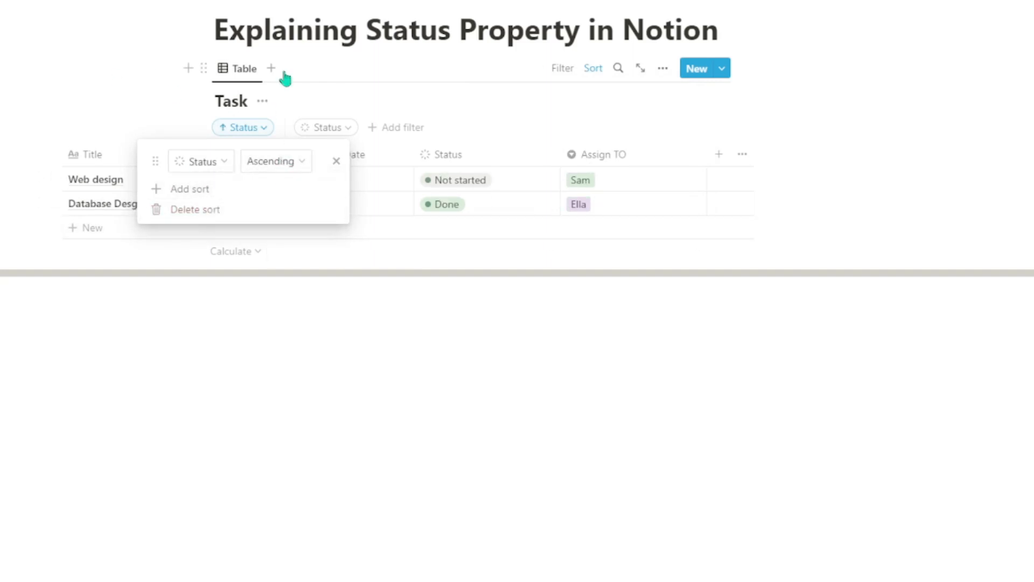
click(524, 360)
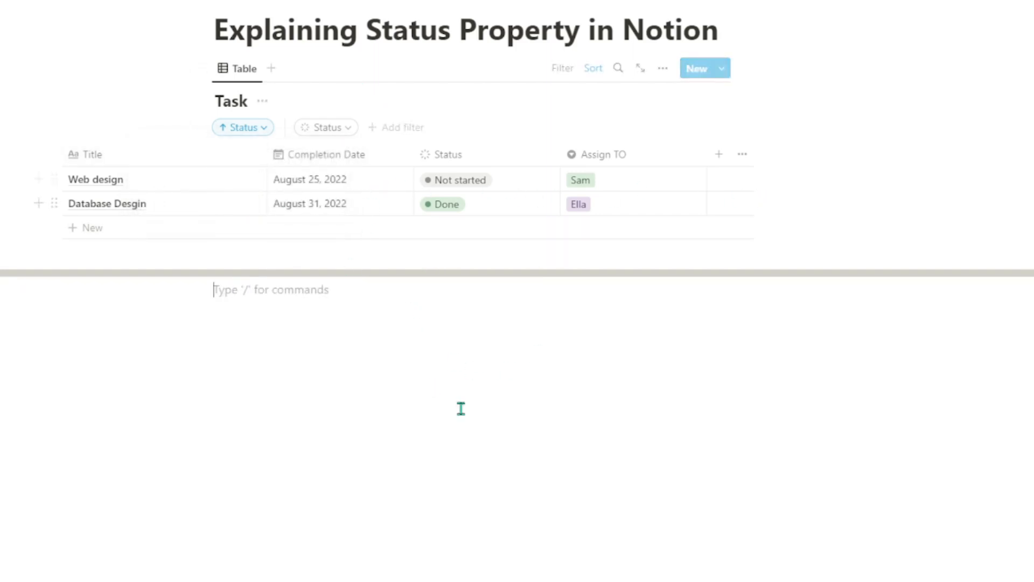
Add a Board view to the Task database, group it by Status, and close the view settings.
click(270, 69)
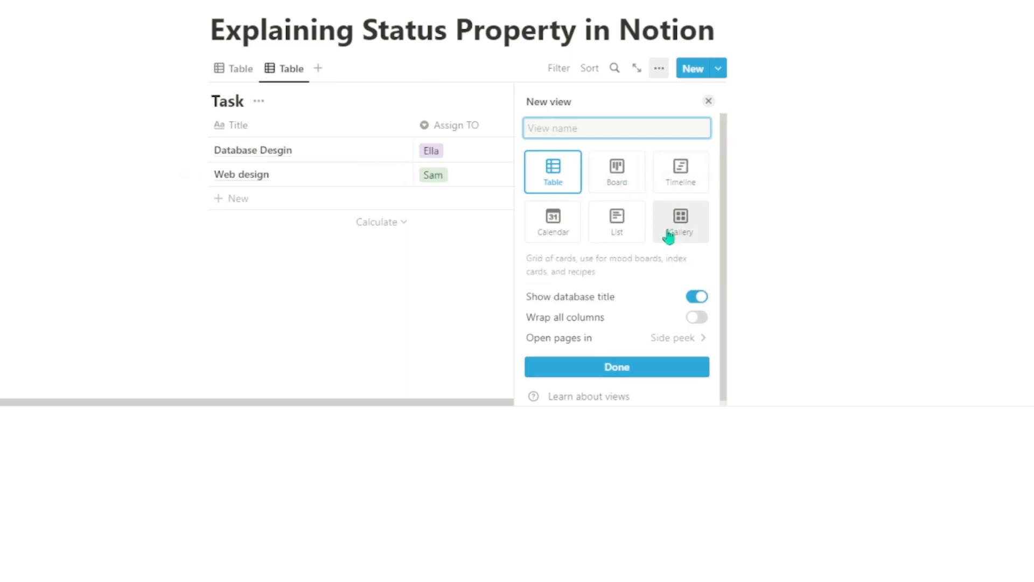
click(617, 175)
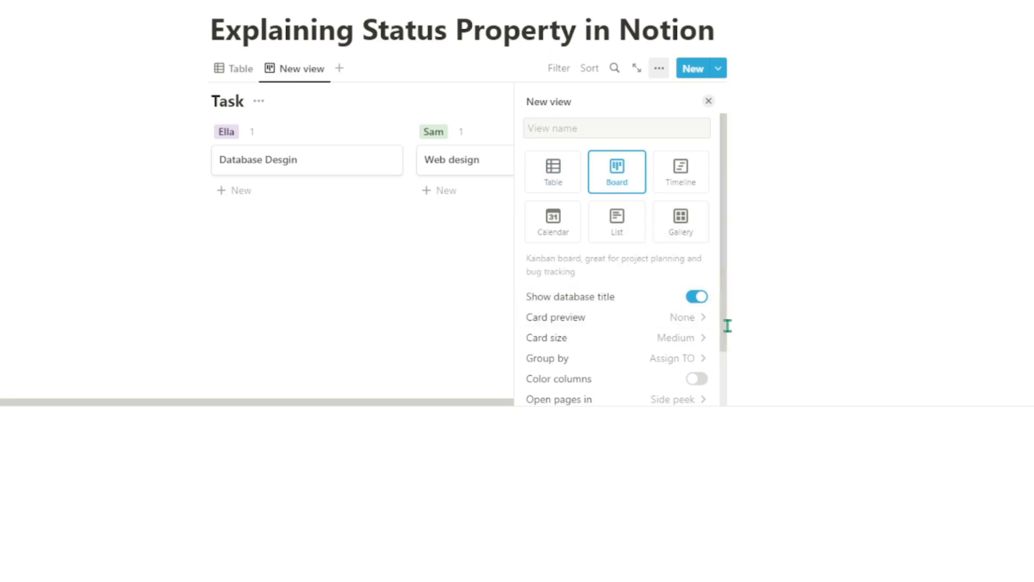
scroll(692, 291, down, 2)
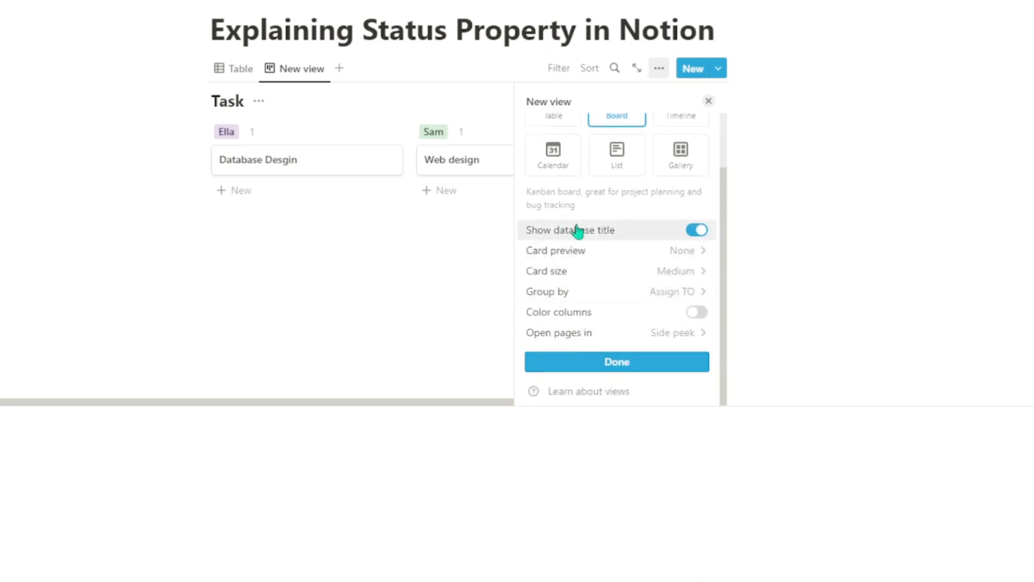
click(534, 297)
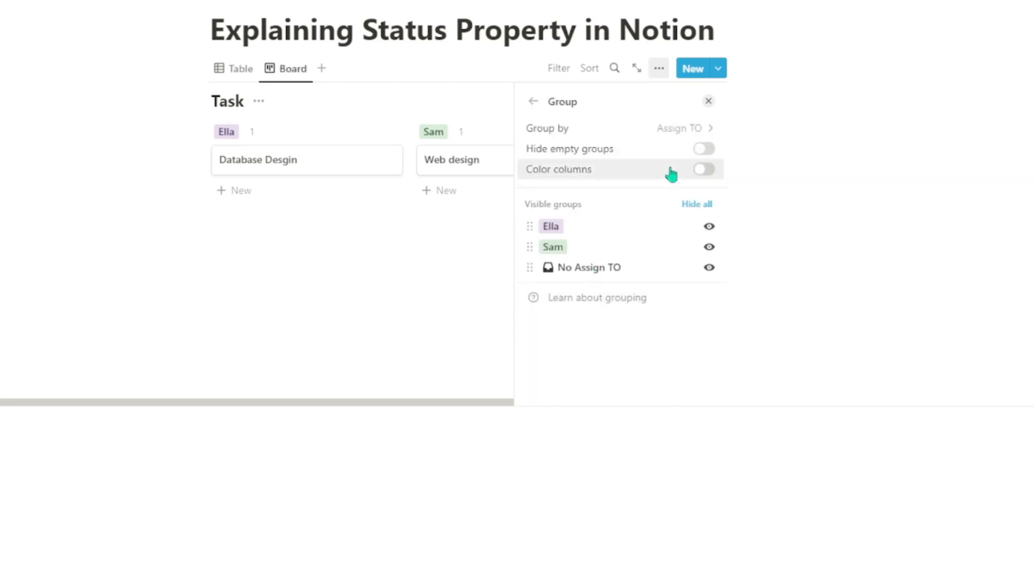
click(696, 130)
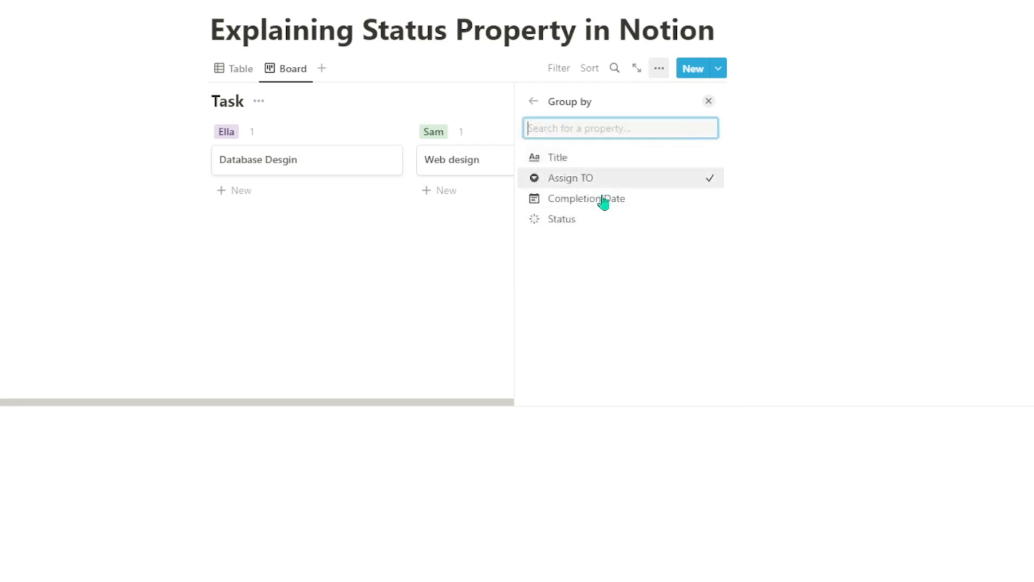
click(599, 218)
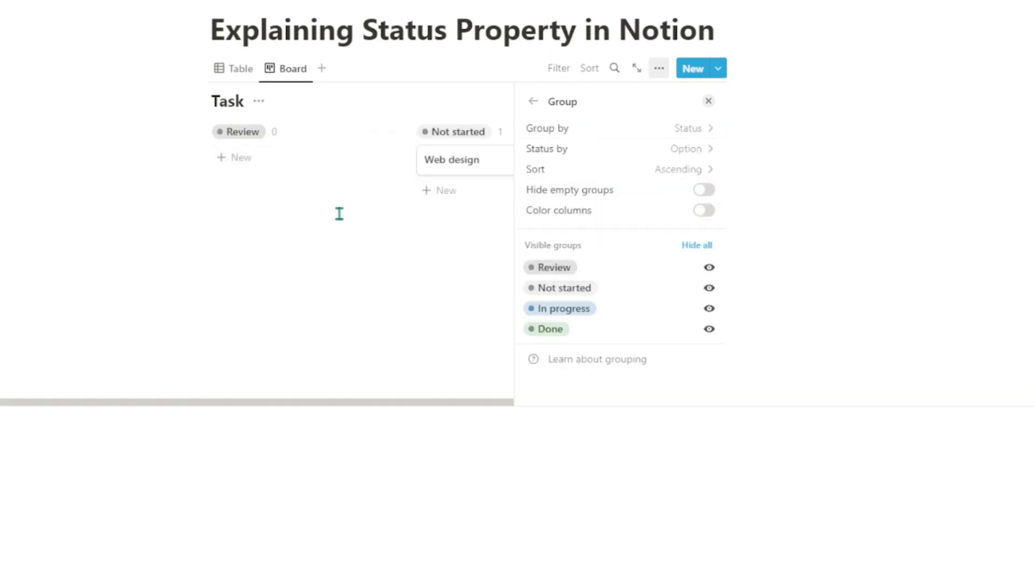
click(332, 296)
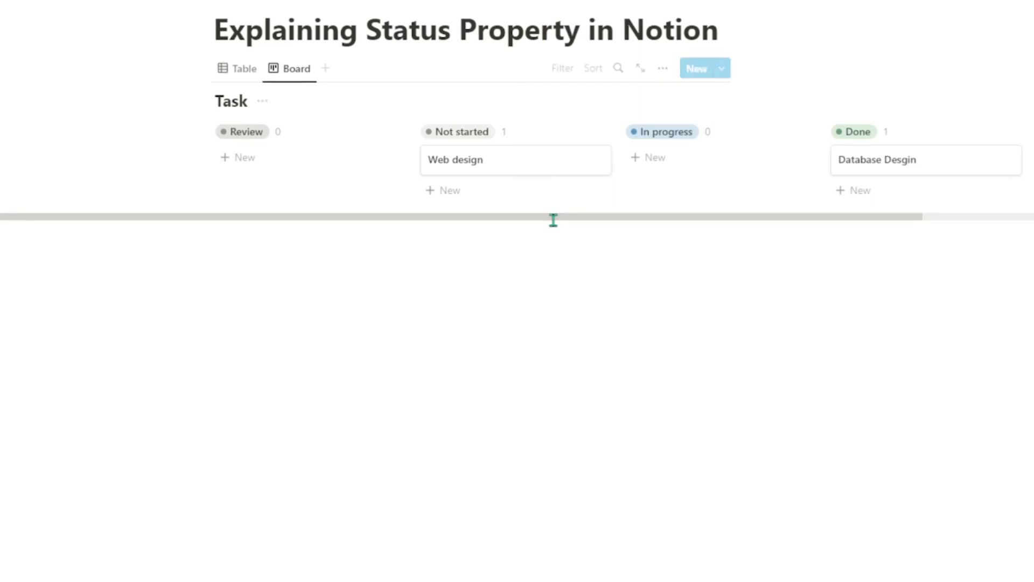
Move the Database Desgin card to In progress and back to Done, Web design to Review, and Database Desgin to Not started.
drag(554, 222, 620, 224)
drag(832, 148, 745, 203)
drag(729, 162, 873, 180)
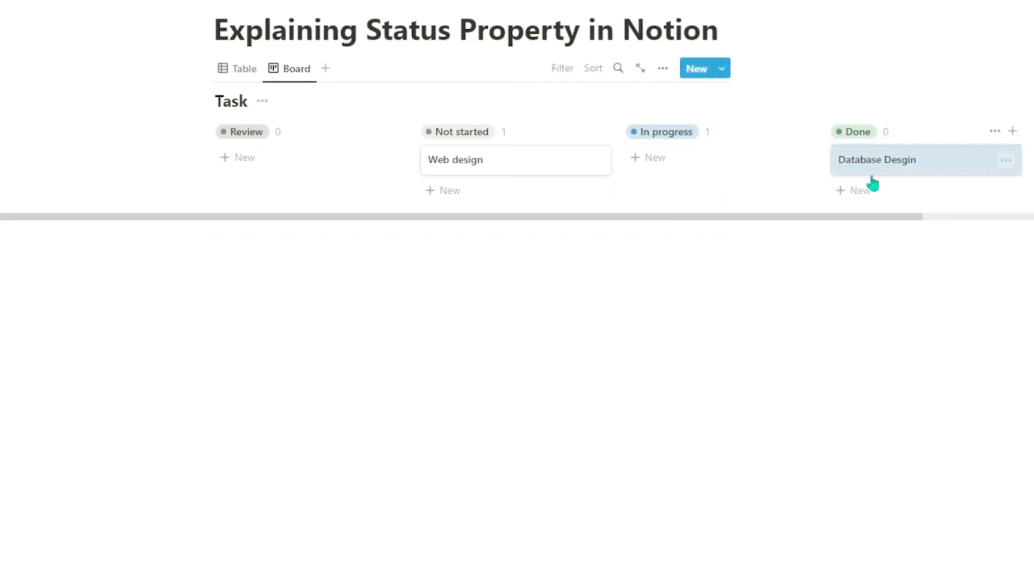
drag(458, 168, 268, 158)
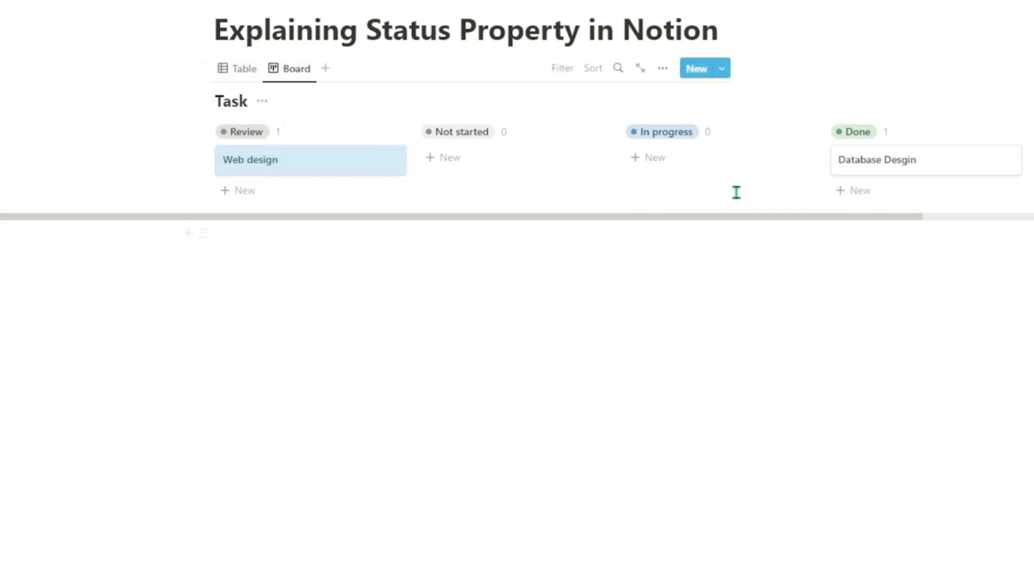
drag(859, 174, 448, 176)
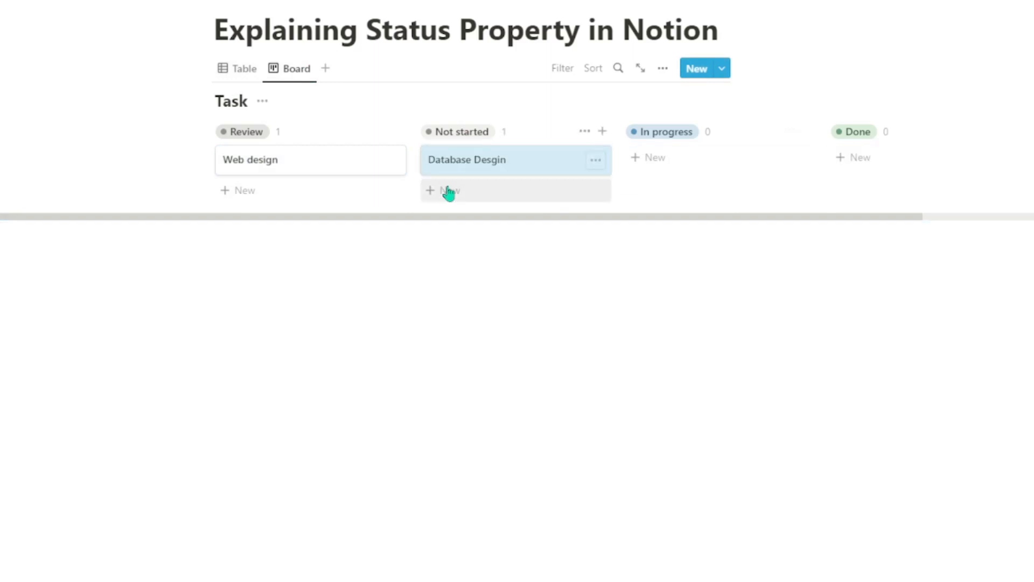